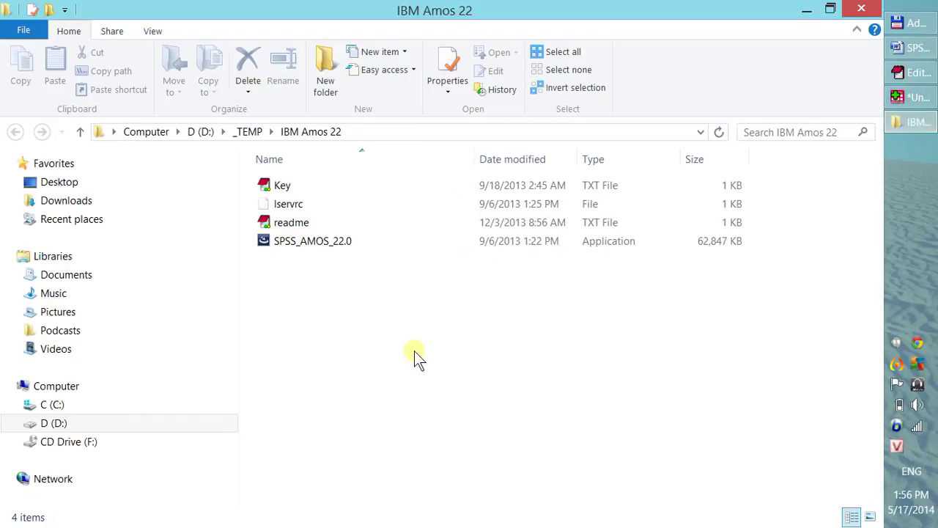
Read the installation instructions in the readme file and return to the IBM Amos 22 folder
{"action": "left_click", "coordinate": [317, 247]}
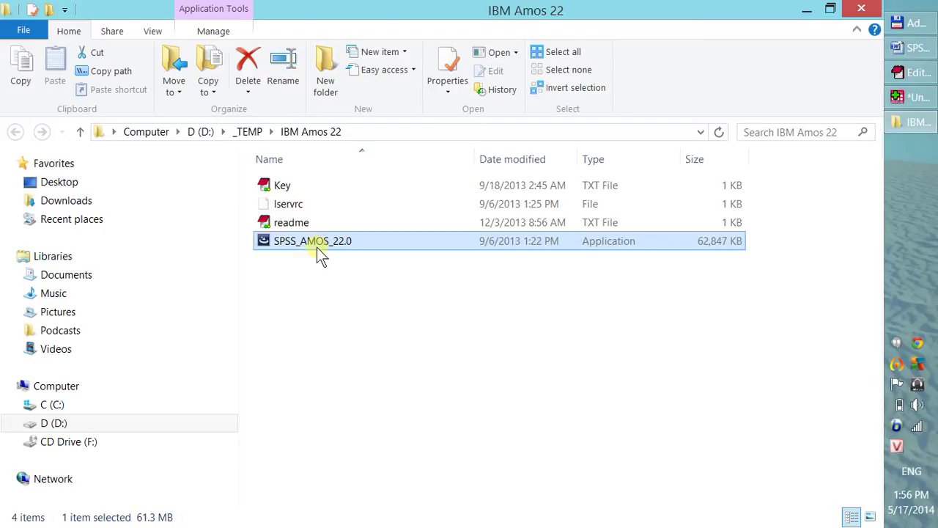
{"action": "double_click", "coordinate": [299, 223]}
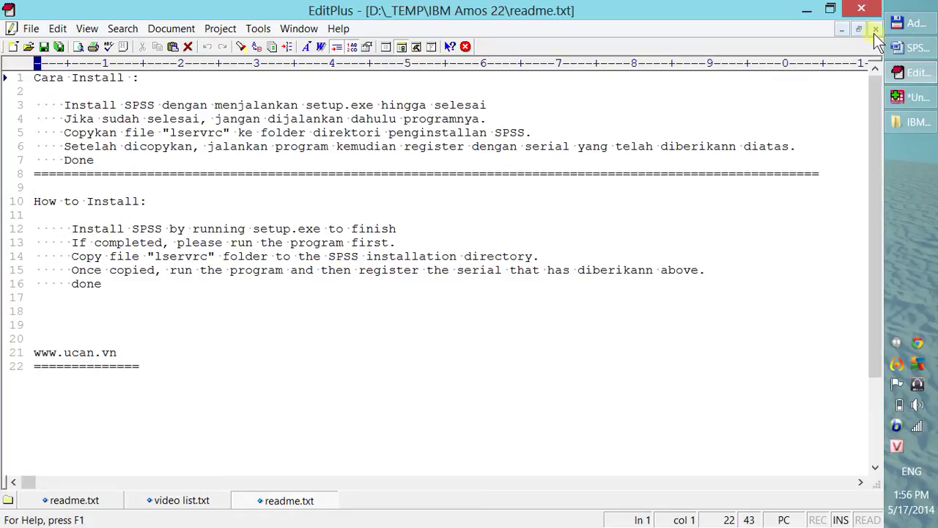
{"action": "left_click", "coordinate": [913, 130]}
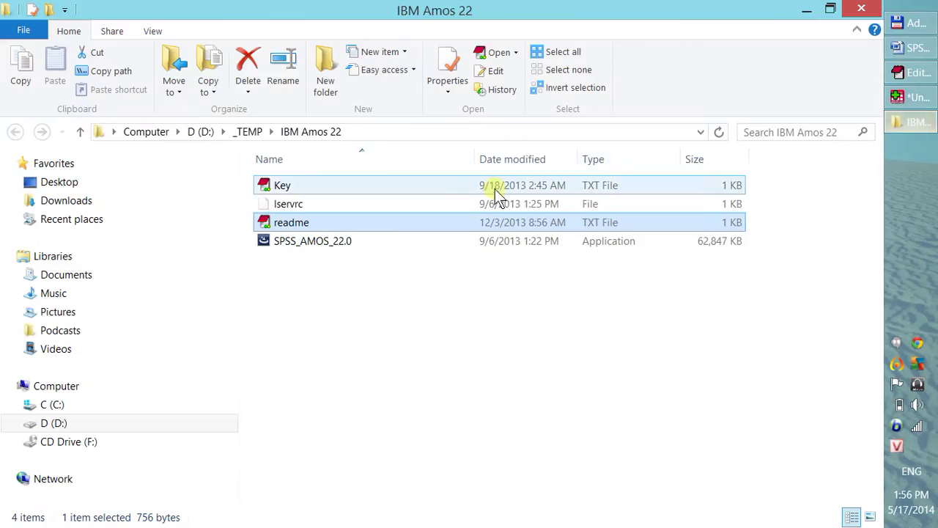
Launch the SPSS_AMOS_22.0 installer and continue with the single user license
{"action": "double_click", "coordinate": [360, 252]}
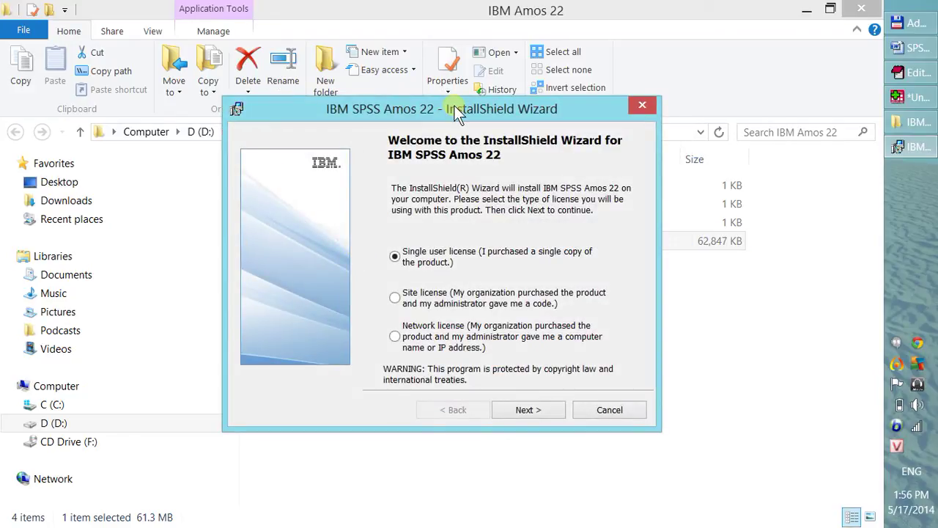
{"action": "left_click_drag", "start_coordinate": [453, 105], "coordinate": [422, 52]}
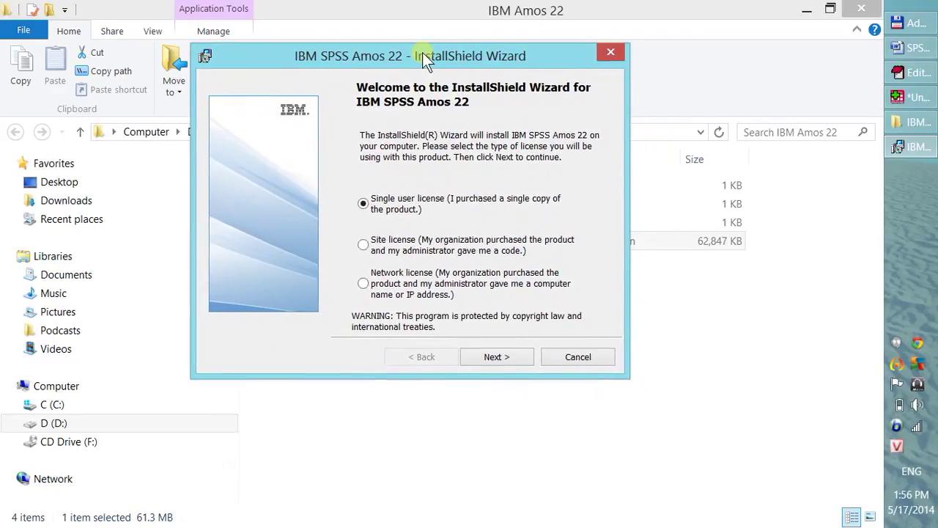
{"action": "left_click", "coordinate": [497, 356]}
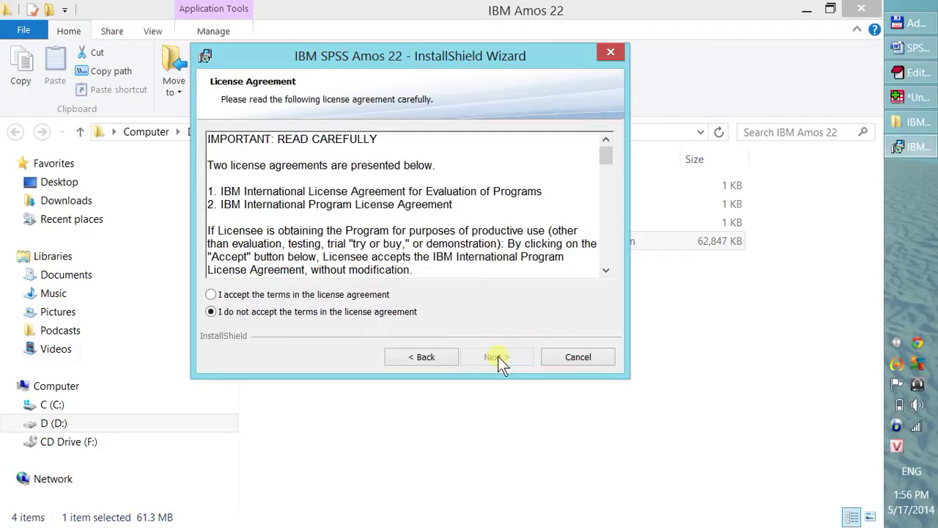
Accept the terms of the license agreement and start the installation
{"action": "left_click", "coordinate": [334, 293]}
{"action": "left_click", "coordinate": [492, 357]}
{"action": "left_click", "coordinate": [491, 358]}
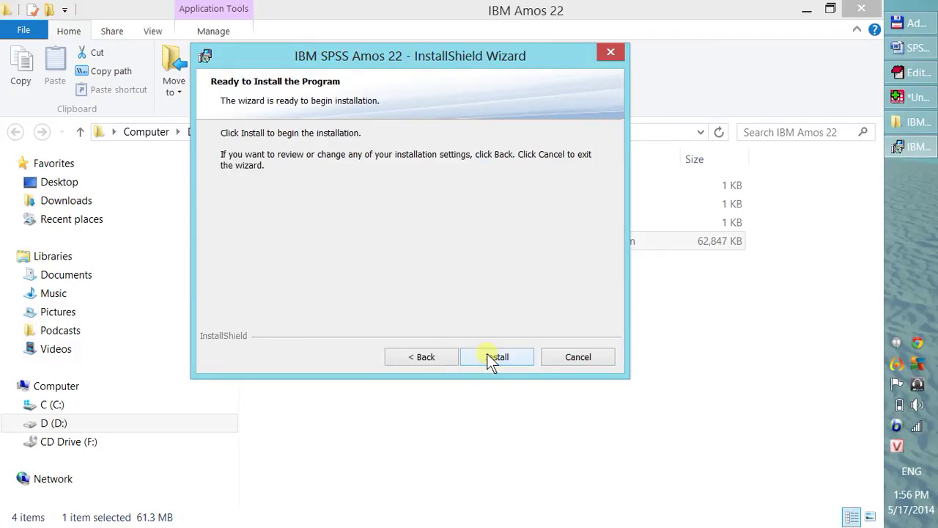
{"action": "left_click", "coordinate": [491, 359]}
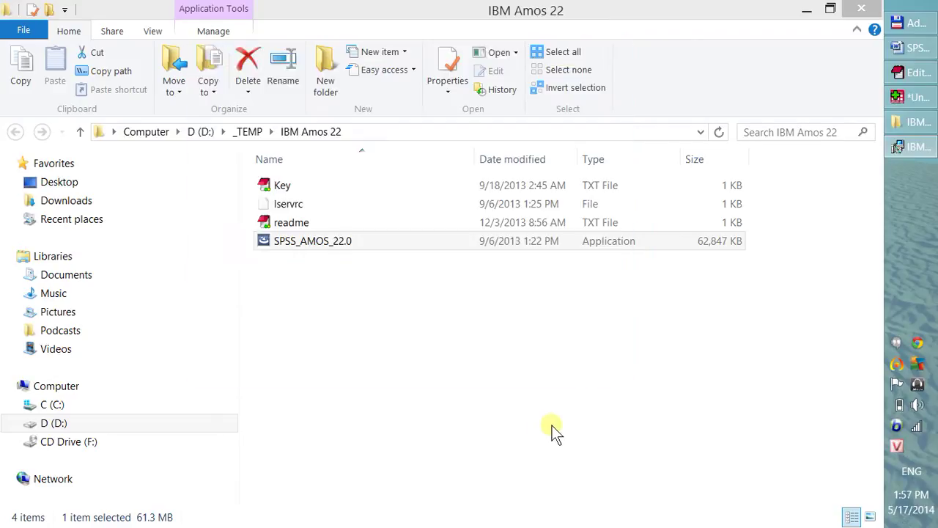
View the contents of the Key text file and return to the installation wizard
{"action": "left_click", "coordinate": [551, 425]}
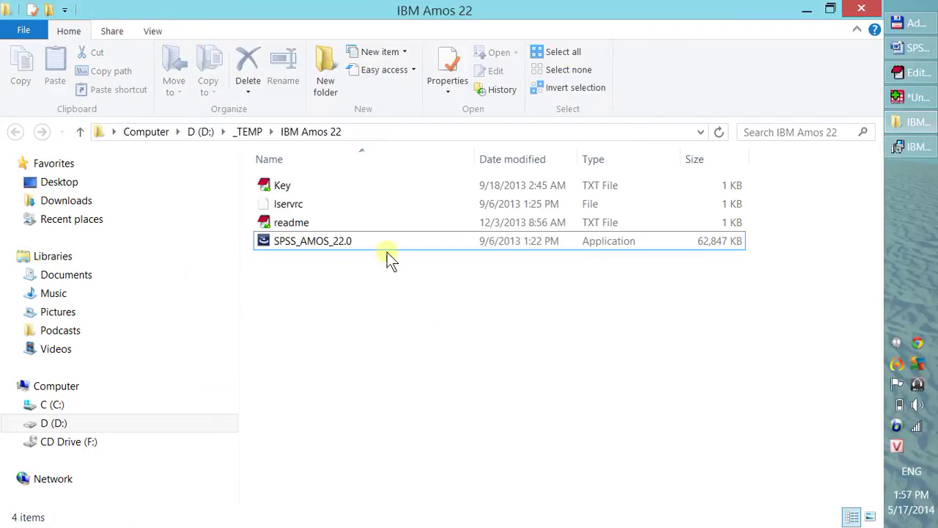
{"action": "double_click", "coordinate": [349, 187]}
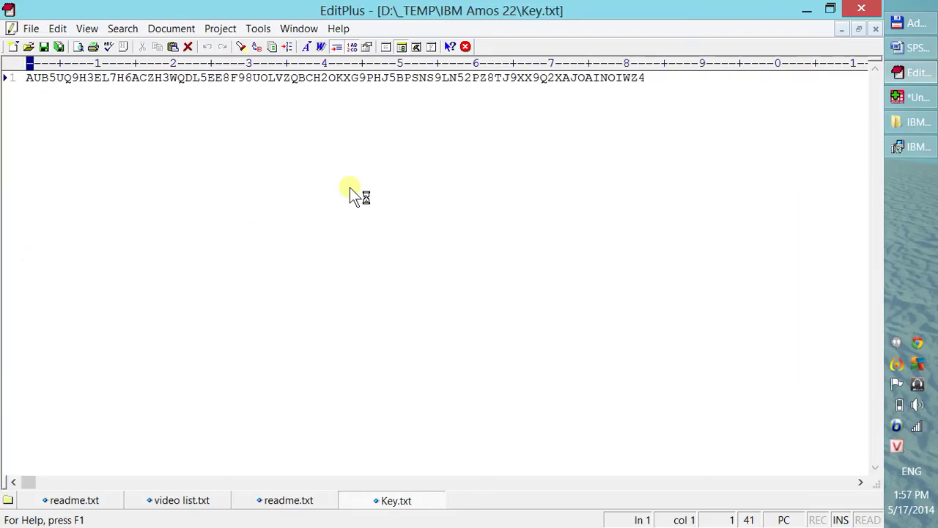
{"action": "left_click", "coordinate": [908, 125]}
{"action": "left_click", "coordinate": [910, 148]}
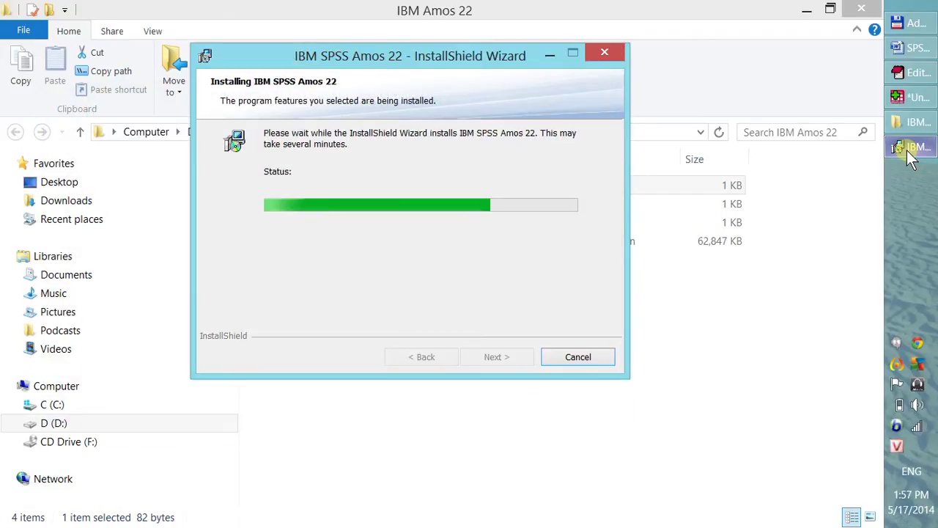
Try to start the license authorization process from the wizard and dismiss the authorization error
{"action": "left_click", "coordinate": [497, 356]}
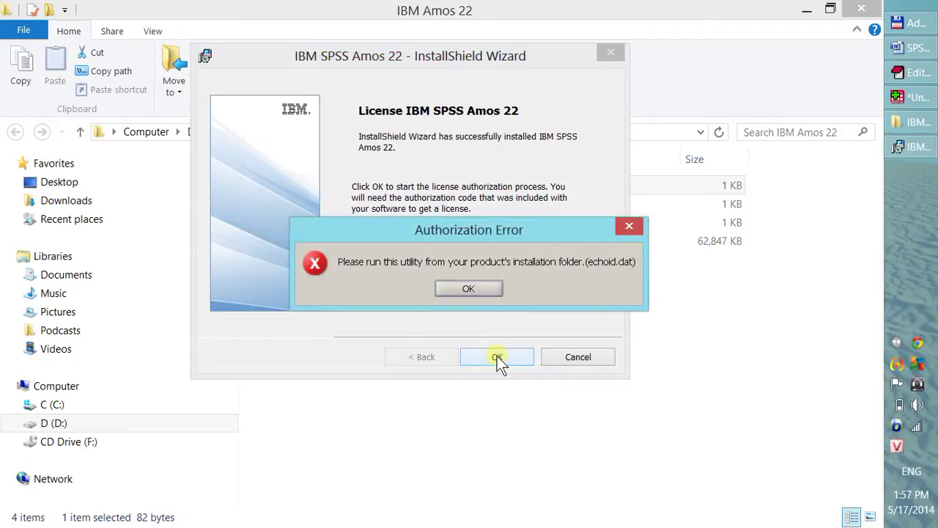
{"action": "left_click", "coordinate": [468, 289]}
{"action": "left_click", "coordinate": [475, 293]}
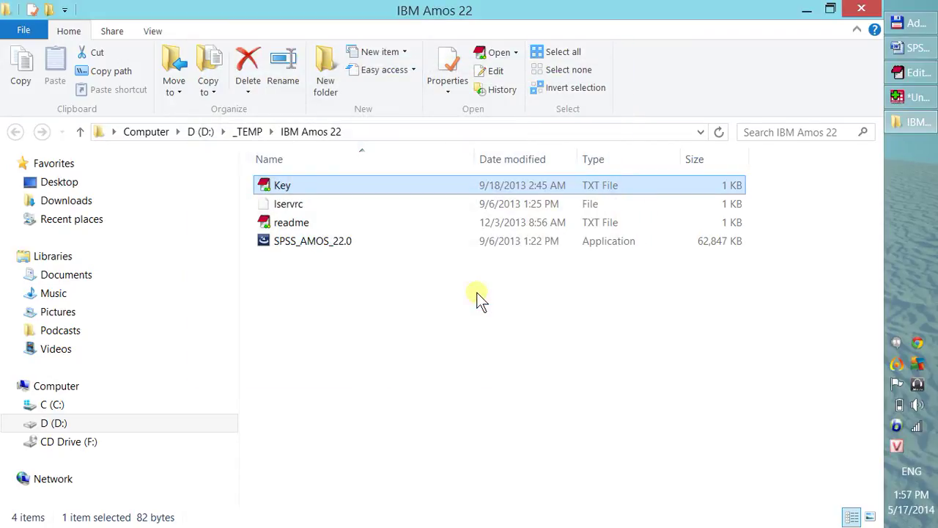
Open a new File Explorer window and browse to the Program Files (x86) folder on drive C
{"action": "mouse_move", "coordinate": [891, 36]}
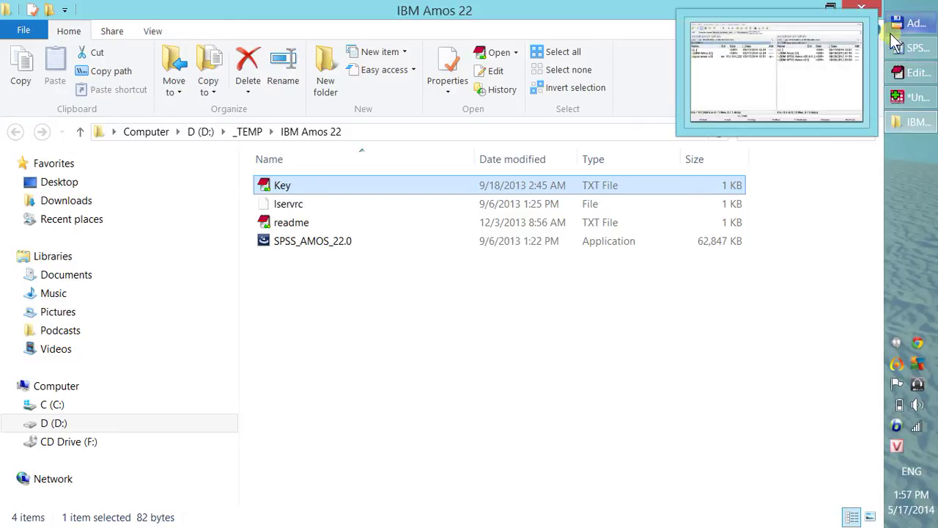
{"action": "key", "text": "Return"}
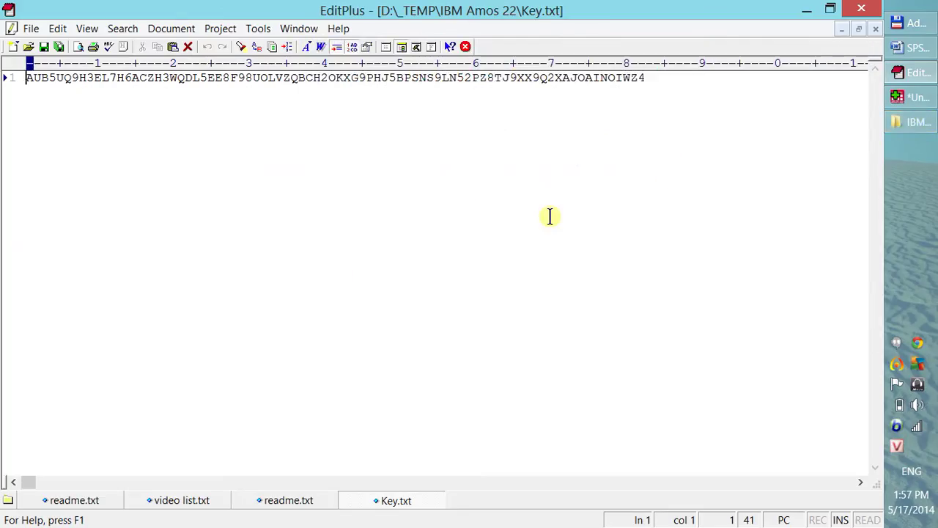
{"action": "key", "text": "super+e"}
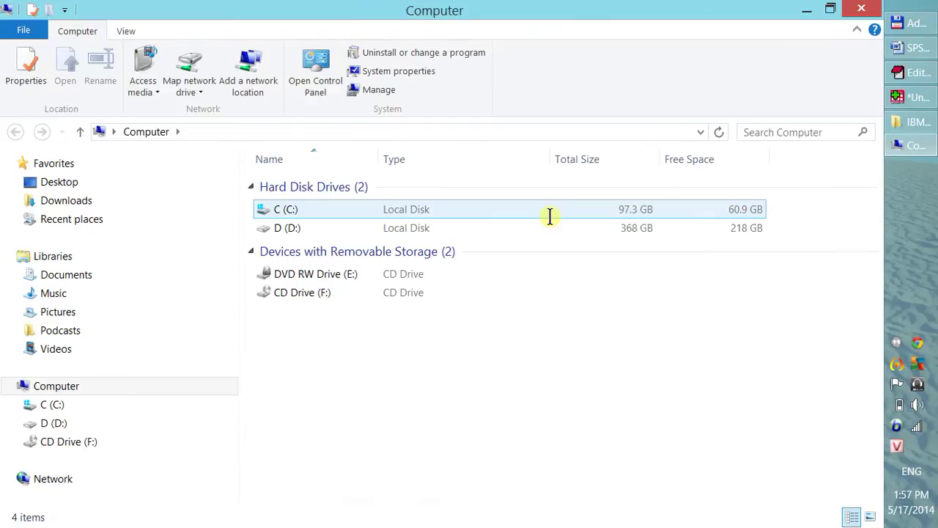
{"action": "key", "text": "super"}
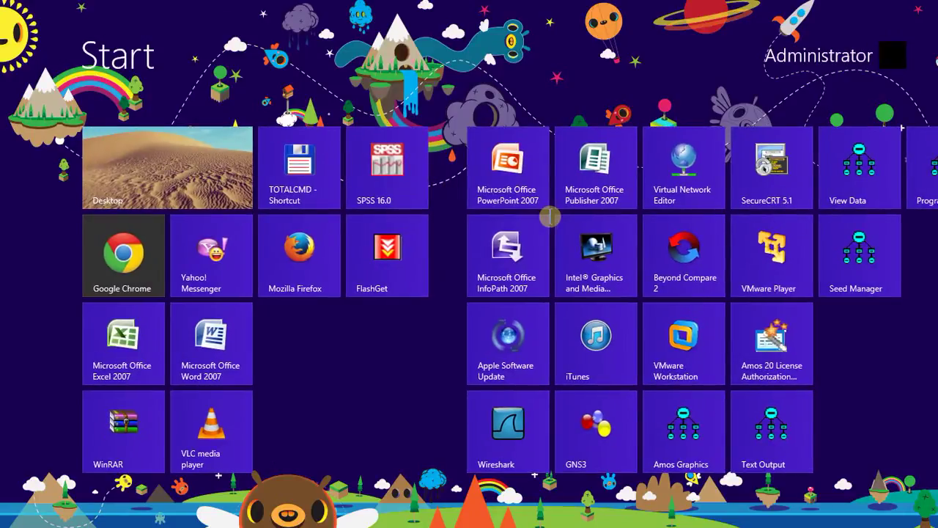
{"action": "left_click", "coordinate": [187, 192]}
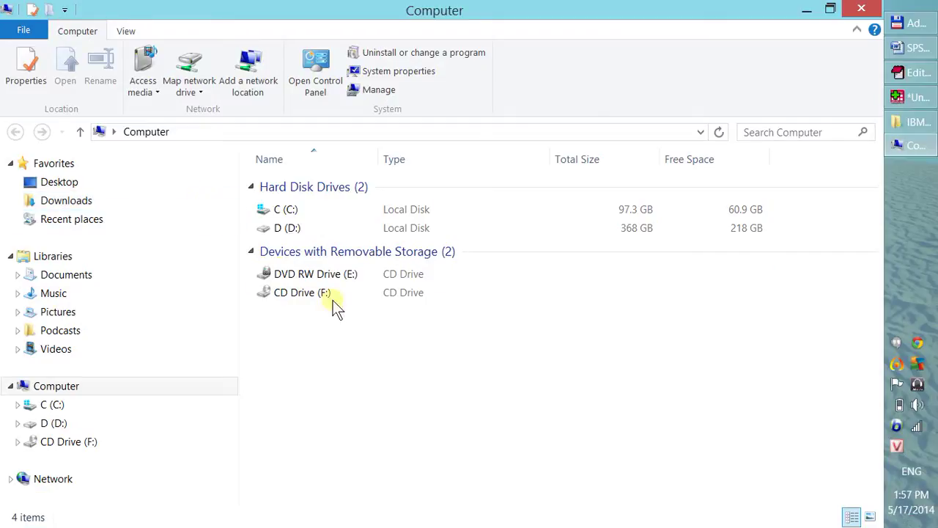
{"action": "double_click", "coordinate": [314, 214]}
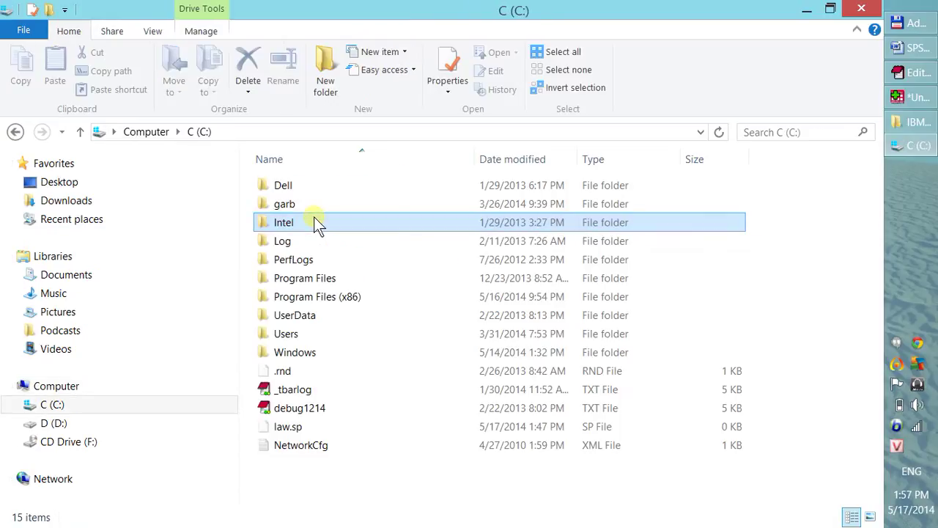
{"action": "left_click", "coordinate": [313, 220]}
{"action": "double_click", "coordinate": [325, 297]}
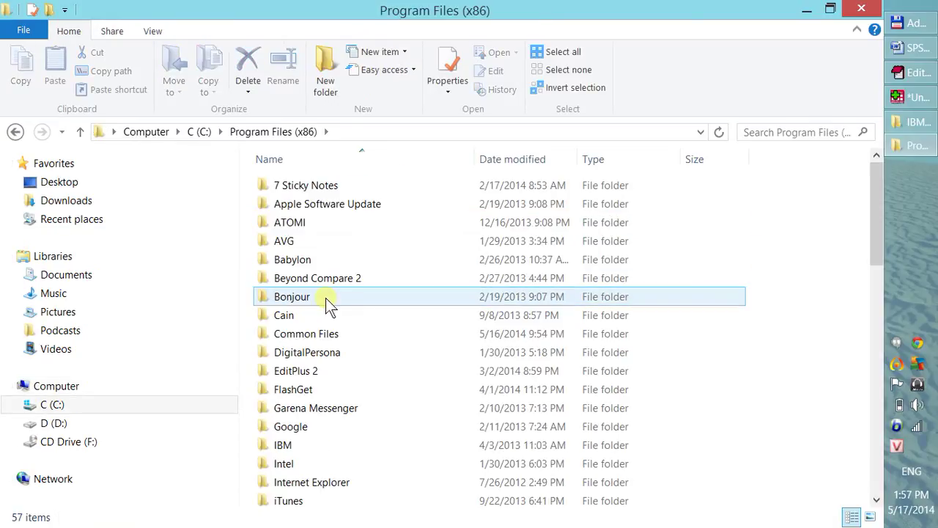
Find and open the IBM folder inside Program Files (x86)
{"action": "key", "text": "Down"}
{"action": "key", "text": "Down"}
{"action": "key", "text": "Down"}
{"action": "key", "text": "Down"}
{"action": "key", "text": "Down"}
{"action": "key", "text": "Down"}
{"action": "key", "text": "Down"}
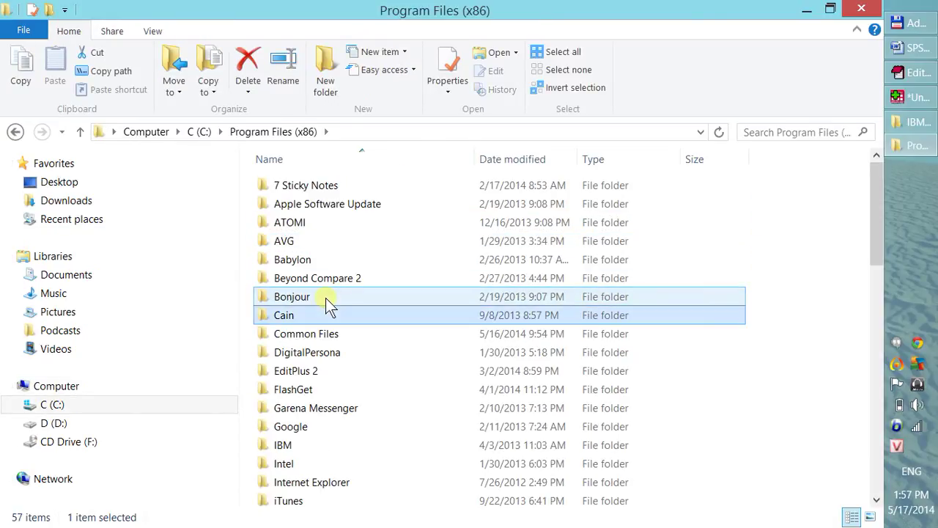
{"action": "key", "text": "i"}
{"action": "key", "text": "Down"}
{"action": "key", "text": "Up"}
{"action": "key", "text": "Return"}
Open the SPSS\Amos\22 installation folder inside the IBM folder
{"action": "key", "text": "Down"}
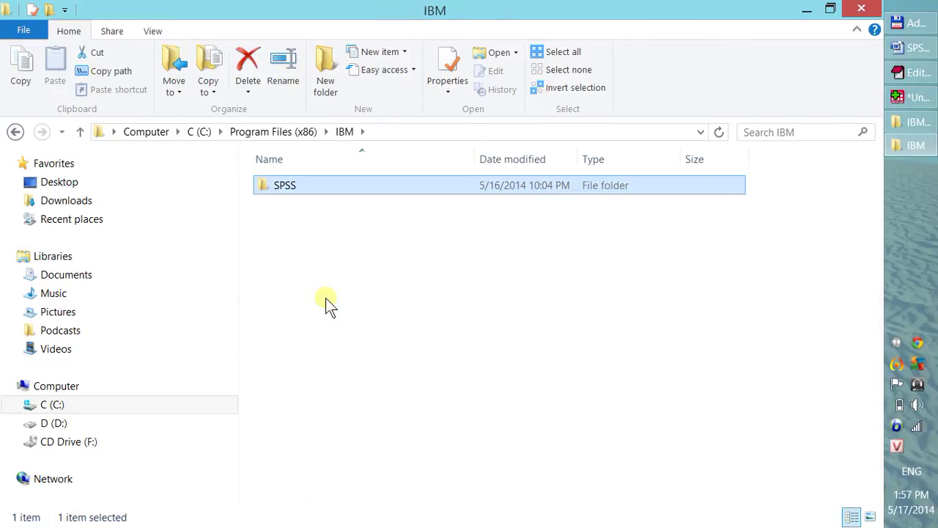
{"action": "key", "text": "Return"}
{"action": "key", "text": "Down"}
{"action": "key", "text": "Up"}
{"action": "key", "text": "Return"}
{"action": "key", "text": "Down"}
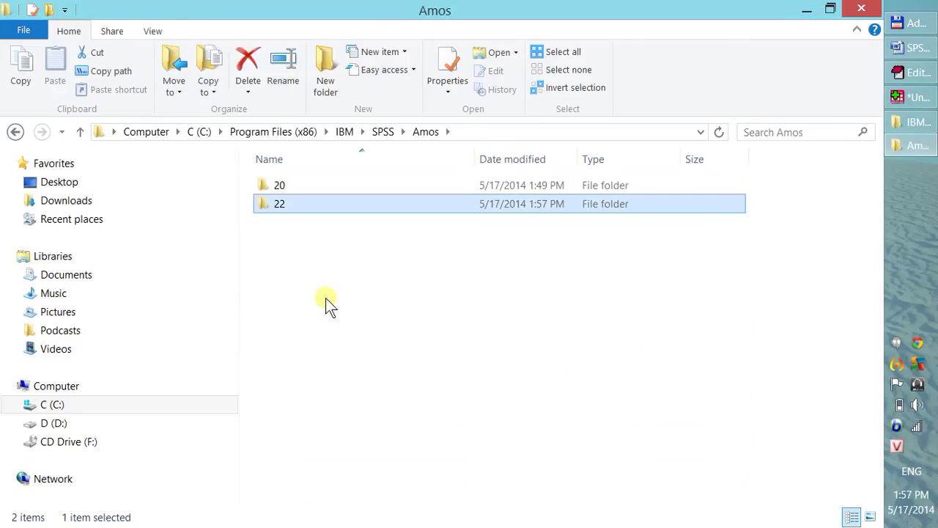
{"action": "key", "text": "Return"}
Sort the contents of the Amos 22 installation folder by type to find the applications
{"action": "key", "text": "e"}
{"action": "key", "text": "u"}
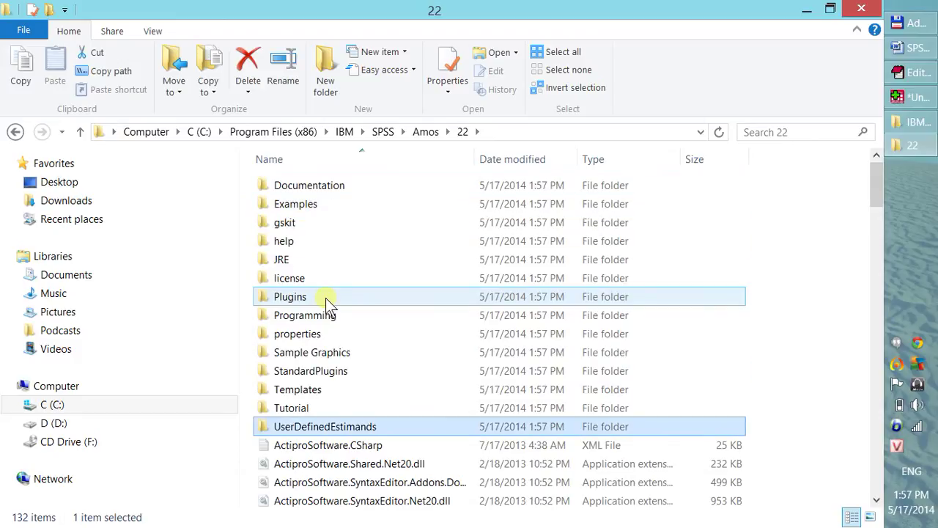
{"action": "key", "text": "s"}
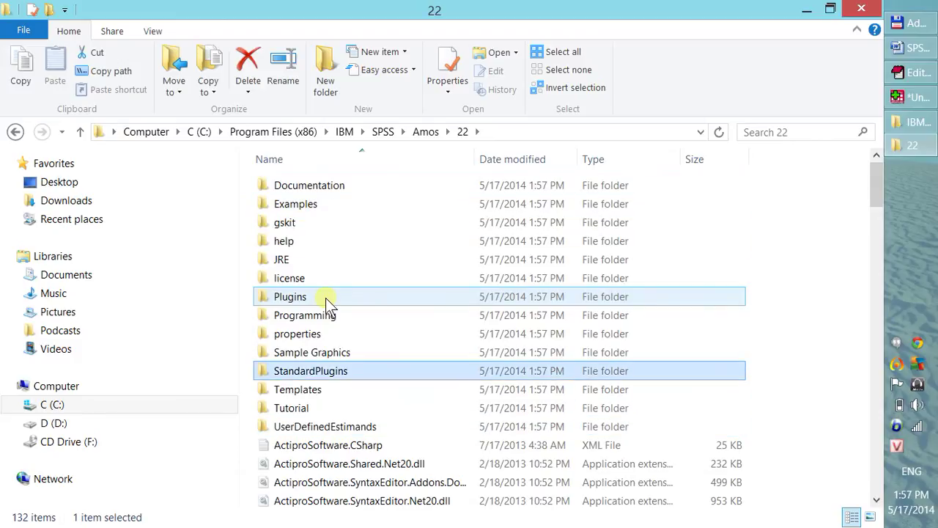
{"action": "left_click", "coordinate": [598, 162]}
{"action": "key", "text": "a"}
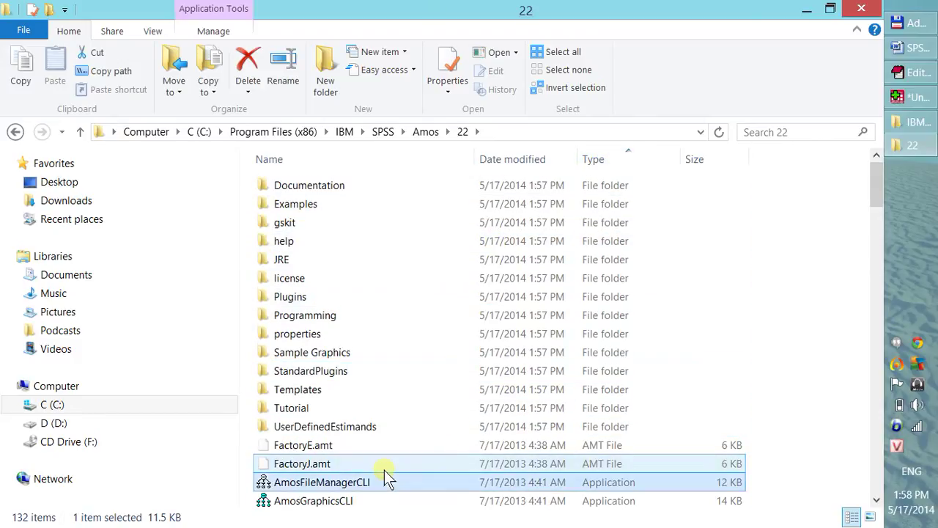
Locate and launch AmosGraphicsCLI, and dismiss the license validation message
{"action": "key", "text": "p"}
{"action": "key", "text": "Down"}
{"action": "key", "text": "Down"}
{"action": "key", "text": "Down"}
{"action": "key", "text": "Down"}
{"action": "key", "text": "Down"}
{"action": "key", "text": "Down"}
{"action": "key", "text": "Down"}
{"action": "key", "text": "Down"}
{"action": "key", "text": "Down"}
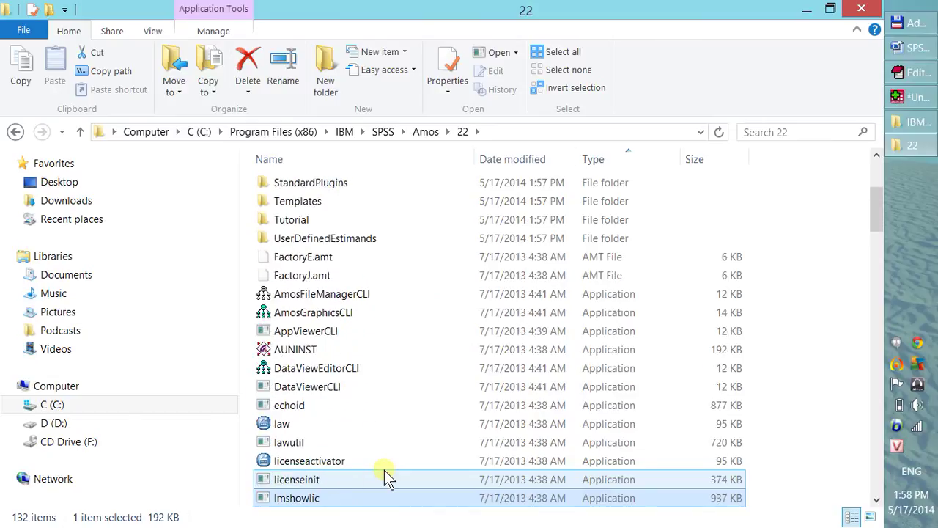
{"action": "key", "text": "a"}
{"action": "key", "text": "m"}
{"action": "key", "text": "o"}
{"action": "key", "text": "s"}
{"action": "key", "text": "g"}
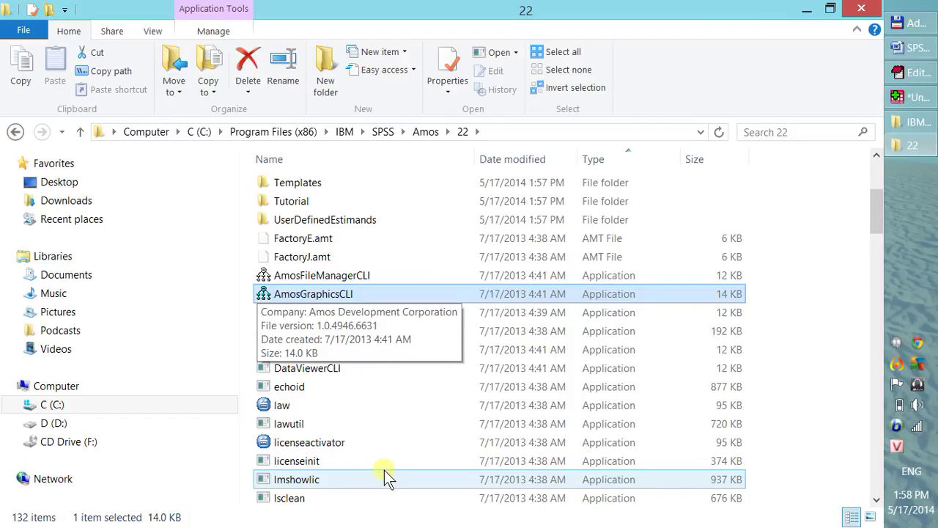
{"action": "key", "text": "Return"}
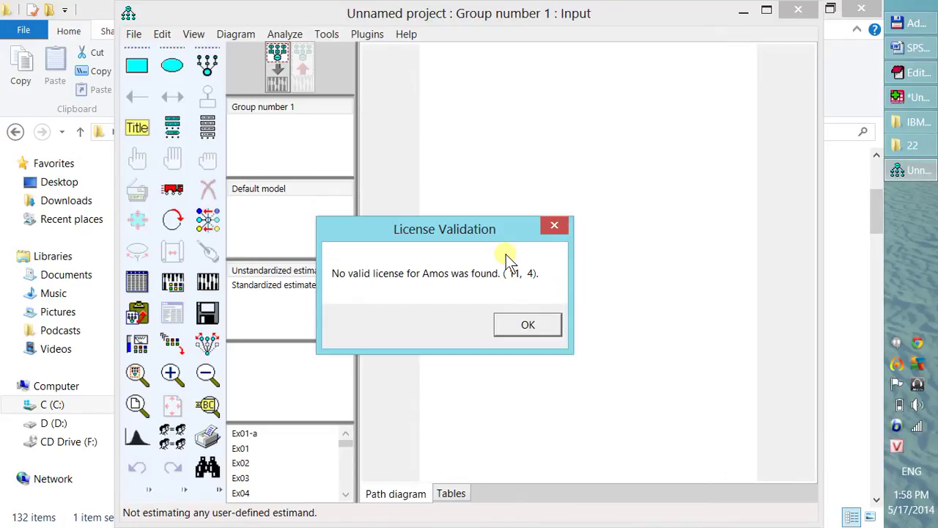
{"action": "left_click", "coordinate": [533, 325]}
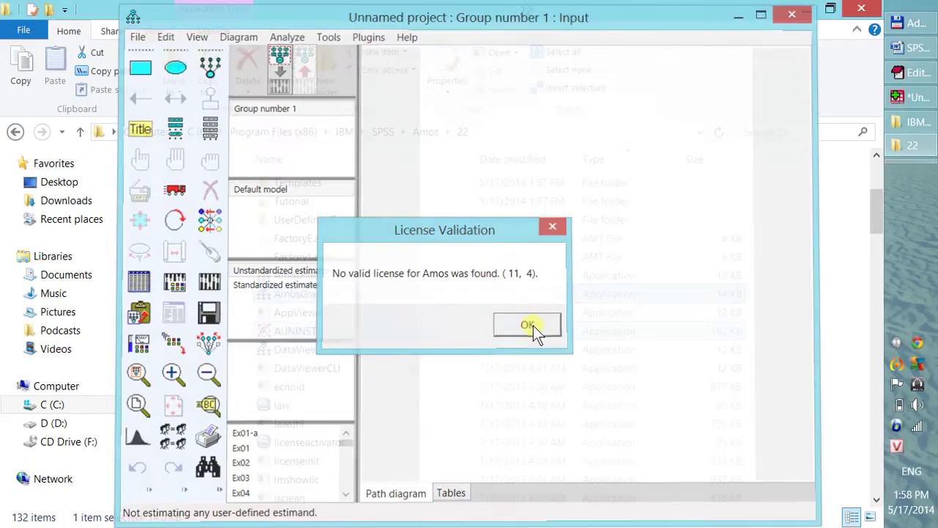
Switch to the IBM Amos 22 folder on drive D and copy the lservrc file
{"action": "left_click", "coordinate": [908, 122]}
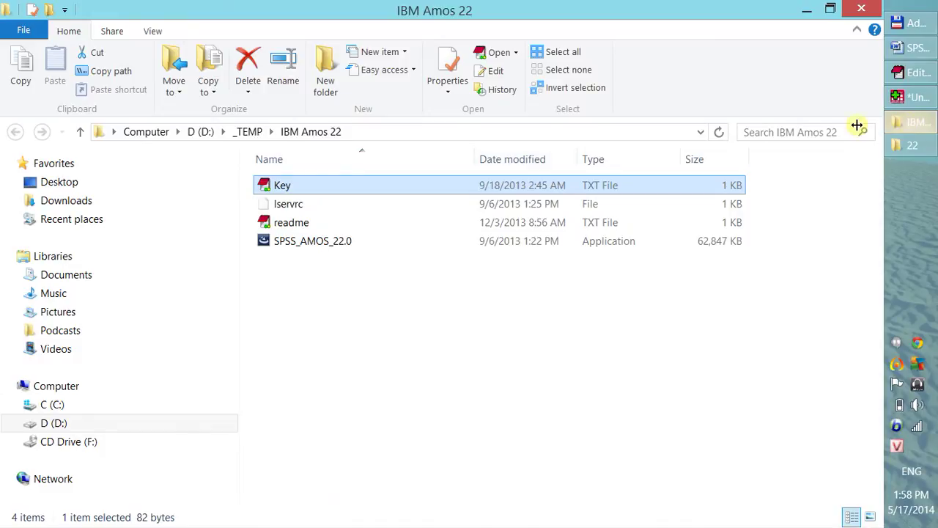
{"action": "left_click", "coordinate": [308, 211]}
{"action": "right_click", "coordinate": [308, 210]}
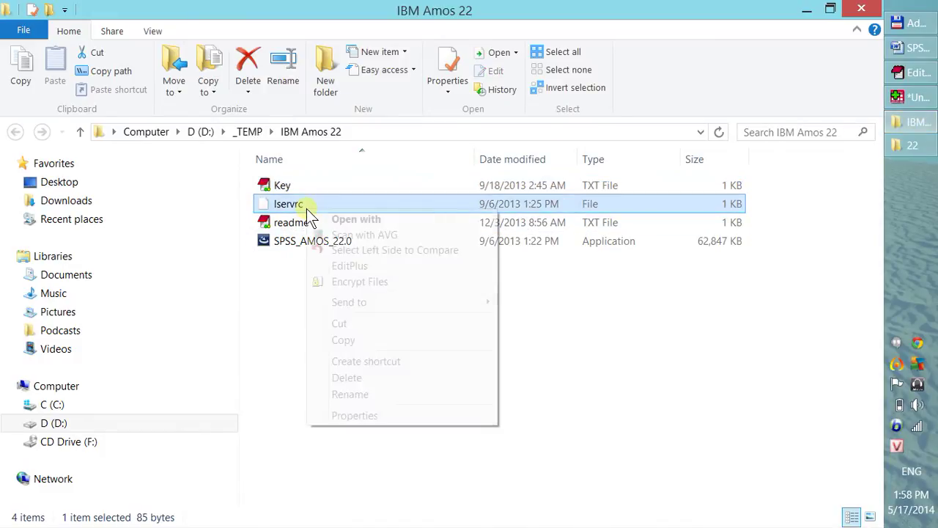
{"action": "left_click", "coordinate": [375, 339]}
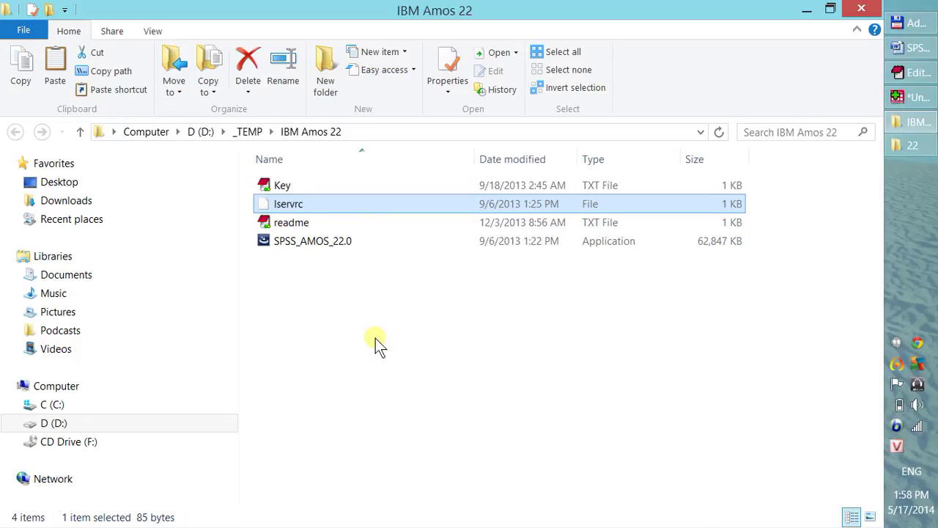
Paste the copied lservrc file into the SPSS\Amos\22 installation folder
{"action": "left_click", "coordinate": [912, 145]}
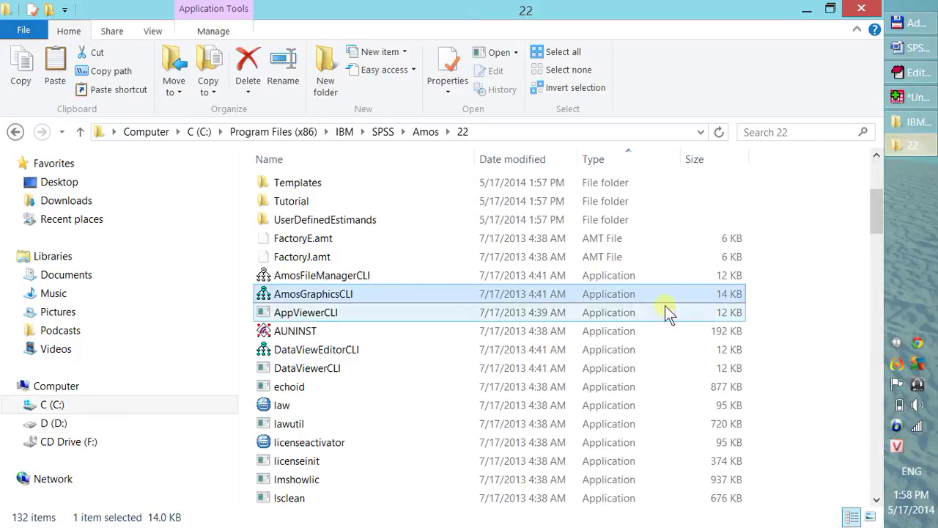
{"action": "left_click", "coordinate": [630, 369]}
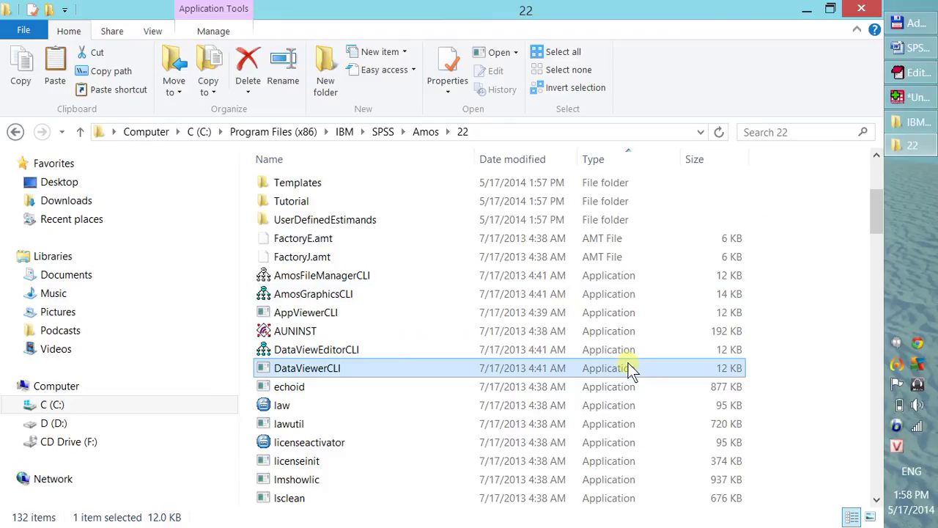
{"action": "key", "text": "ctrl+v"}
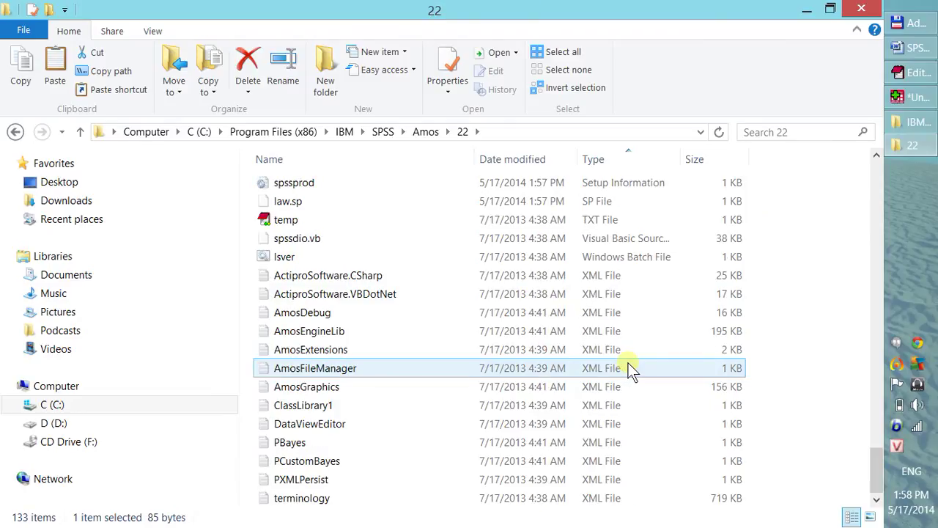
Find AmosGraphicsCLI in the Amos 22 installation folder and launch it again
{"action": "key", "text": "Up"}
{"action": "key", "text": "Up"}
{"action": "key", "text": "Up"}
{"action": "key", "text": "Up"}
{"action": "key", "text": "Up"}
{"action": "key", "text": "Up"}
{"action": "key", "text": "Up"}
{"action": "key", "text": "Up"}
{"action": "key", "text": "Up"}
{"action": "key", "text": "Up"}
{"action": "key", "text": "Up"}
{"action": "key", "text": "Up"}
{"action": "key", "text": "Up"}
{"action": "key", "text": "Up"}
{"action": "key", "text": "Up"}
{"action": "key", "text": "Up"}
{"action": "key", "text": "Up"}
{"action": "key", "text": "Up"}
{"action": "key", "text": "Up"}
{"action": "key", "text": "Up"}
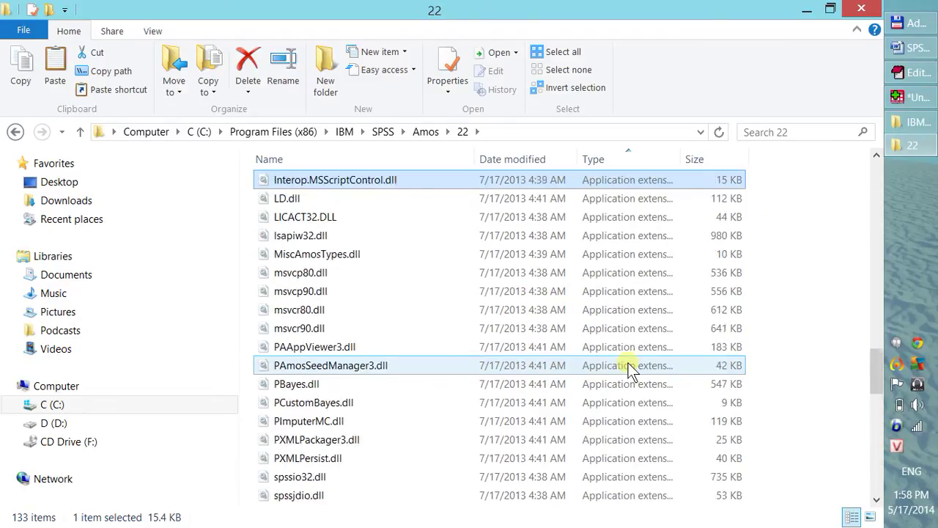
{"action": "key", "text": "Up"}
{"action": "key", "text": "Up"}
{"action": "key", "text": "Up"}
{"action": "key", "text": "Up"}
{"action": "key", "text": "Up"}
{"action": "key", "text": "Up"}
{"action": "key", "text": "Up"}
{"action": "key", "text": "Up"}
{"action": "key", "text": "Up"}
{"action": "key", "text": "Up"}
{"action": "key", "text": "Up"}
{"action": "key", "text": "Up"}
{"action": "key", "text": "Up"}
{"action": "key", "text": "Up"}
{"action": "key", "text": "Up"}
{"action": "key", "text": "Up"}
{"action": "key", "text": "Up"}
{"action": "key", "text": "Up"}
{"action": "key", "text": "Up"}
{"action": "key", "text": "Up"}
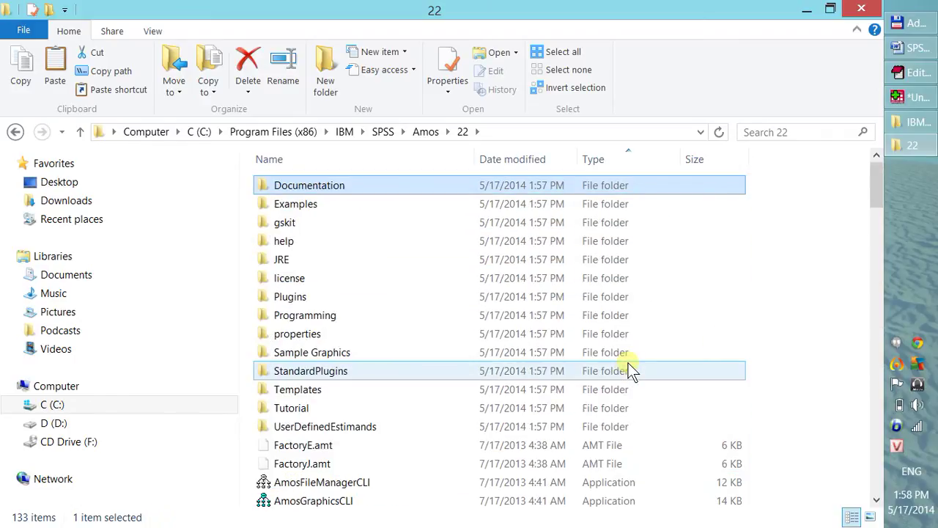
{"action": "key", "text": "Down"}
{"action": "key", "text": "Down"}
{"action": "key", "text": "Down"}
{"action": "key", "text": "Down"}
{"action": "key", "text": "Down"}
{"action": "key", "text": "Down"}
{"action": "key", "text": "Down"}
{"action": "key", "text": "Down"}
{"action": "key", "text": "Down"}
{"action": "key", "text": "Down"}
{"action": "key", "text": "Down"}
{"action": "key", "text": "Down"}
{"action": "key", "text": "Down"}
{"action": "key", "text": "Down"}
{"action": "key", "text": "Down"}
{"action": "key", "text": "Down"}
{"action": "key", "text": "Down"}
{"action": "key", "text": "Down"}
{"action": "key", "text": "Down"}
{"action": "key", "text": "Down"}
{"action": "key", "text": "Up"}
{"action": "key", "text": "Up"}
{"action": "key", "text": "Up"}
{"action": "key", "text": "Up"}
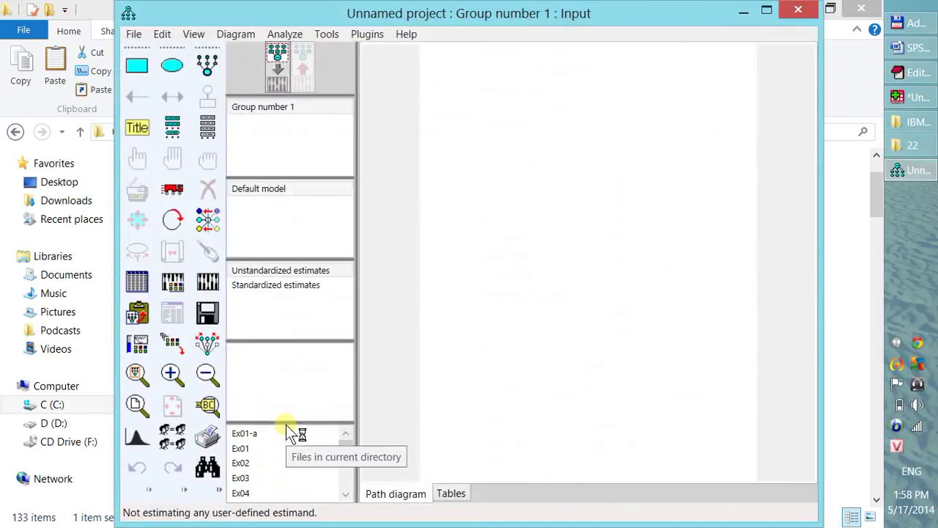
Look at the Amos help options, close them, and maximize the Amos Graphics window
{"action": "left_click", "coordinate": [408, 35]}
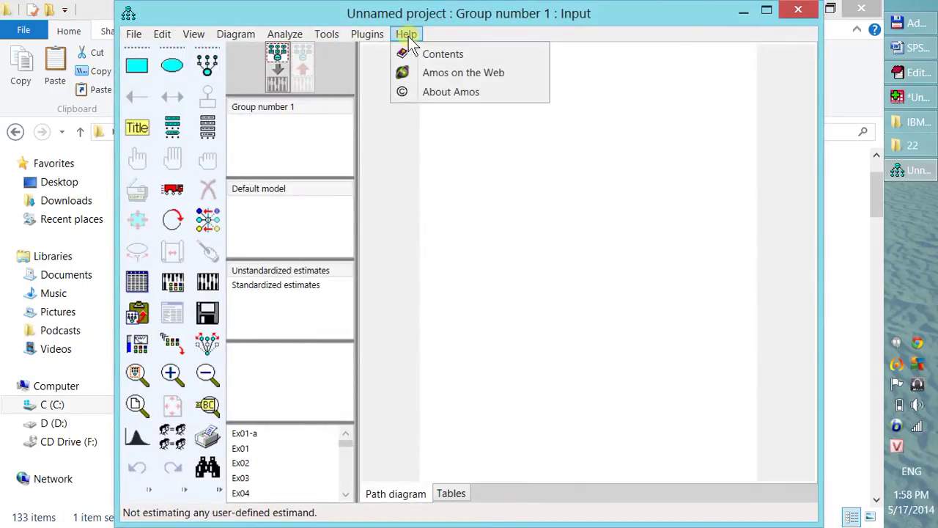
{"action": "left_click", "coordinate": [442, 18]}
{"action": "double_click", "coordinate": [469, 22]}
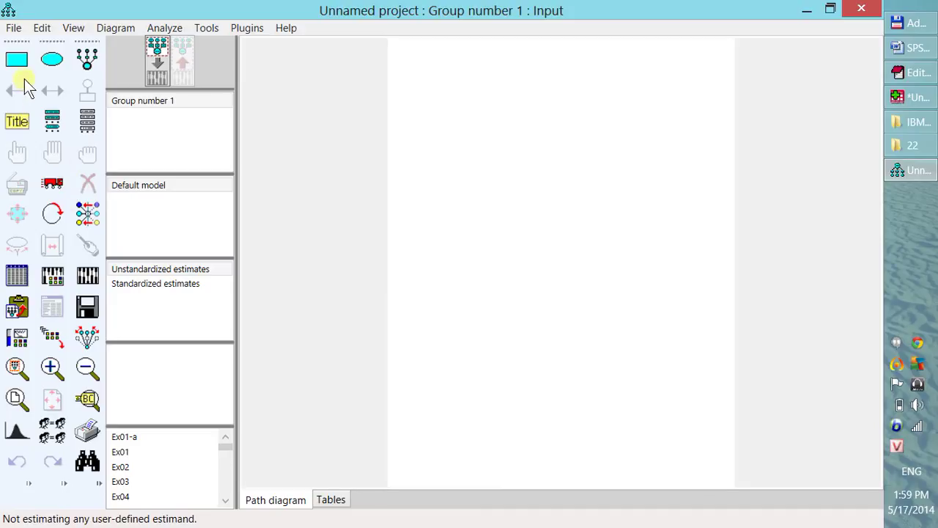
Draw a latent variable ellipse on the path diagram and add six indicators with error terms to it
{"action": "left_click", "coordinate": [55, 63]}
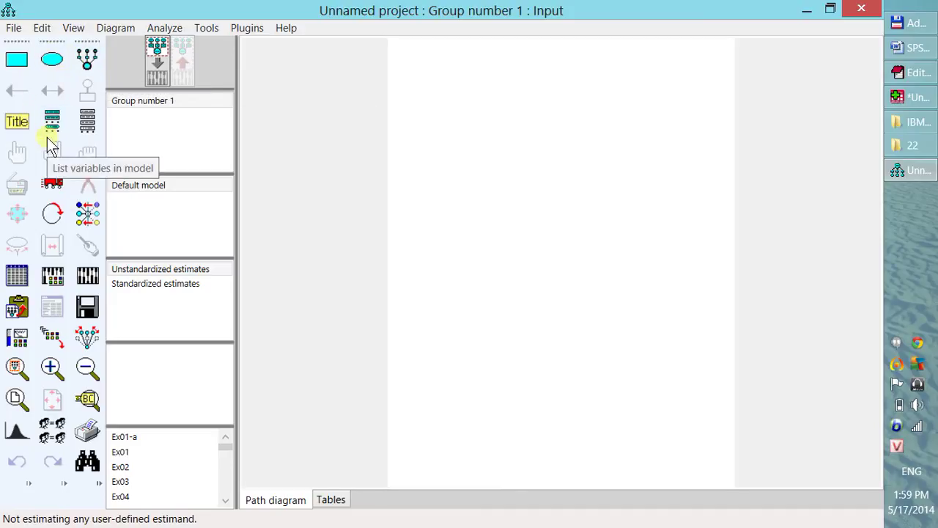
{"action": "left_click", "coordinate": [88, 59]}
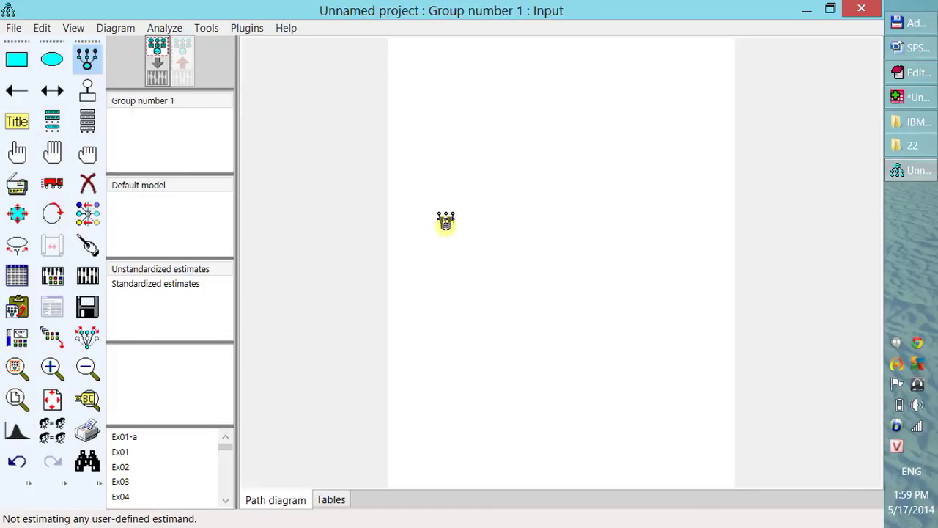
{"action": "left_click_drag", "start_coordinate": [472, 203], "coordinate": [556, 269]}
{"action": "left_click", "coordinate": [527, 223]}
{"action": "left_click", "coordinate": [527, 223]}
{"action": "left_click", "coordinate": [526, 224]}
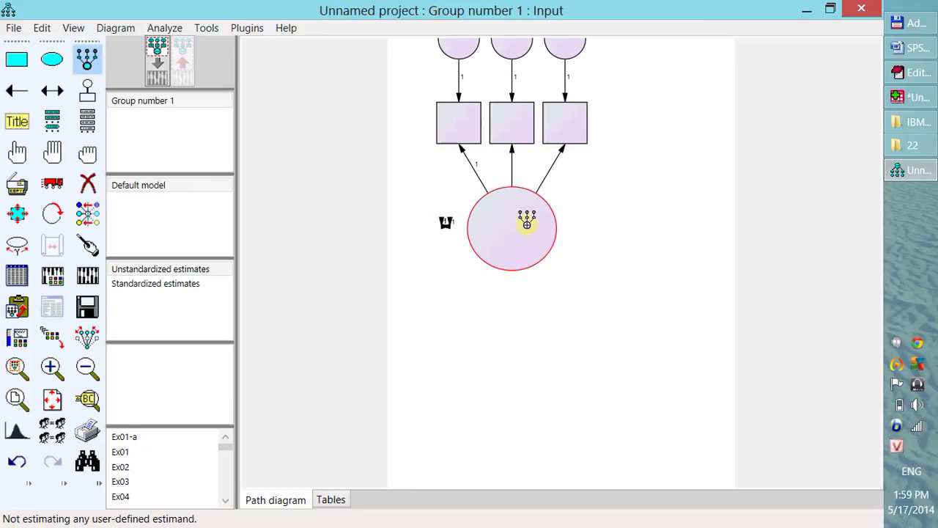
{"action": "left_click", "coordinate": [527, 224]}
{"action": "left_click", "coordinate": [527, 224]}
{"action": "left_click", "coordinate": [527, 224]}
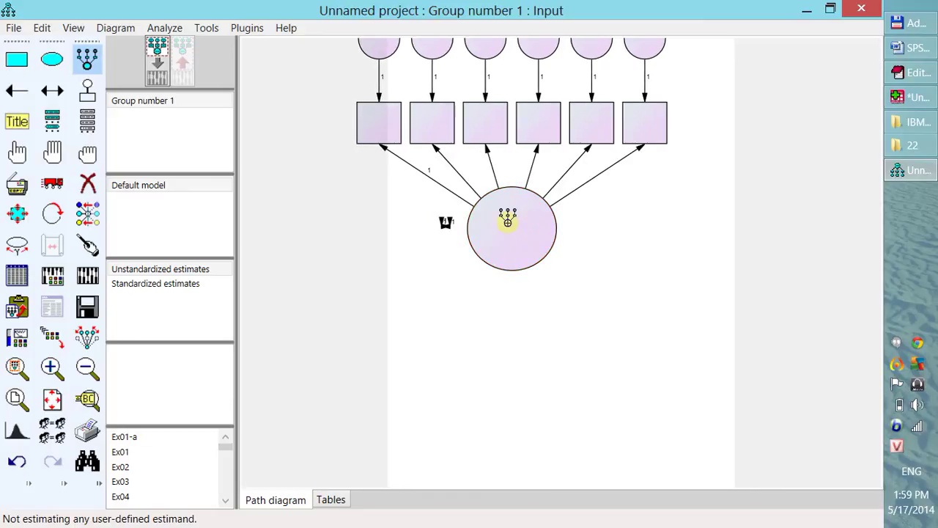
Move the latent variable's ellipse down and to the right, below its last indicator
{"action": "left_click", "coordinate": [63, 186]}
{"action": "left_click_drag", "start_coordinate": [489, 233], "coordinate": [588, 344]}
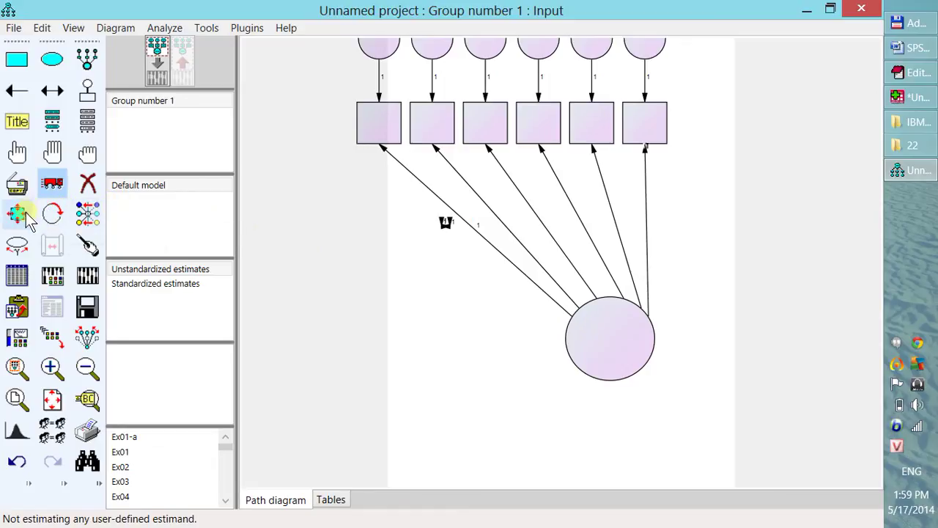
Try to rotate the indicators around the latent variable's ellipse repeatedly
{"action": "left_click", "coordinate": [52, 213]}
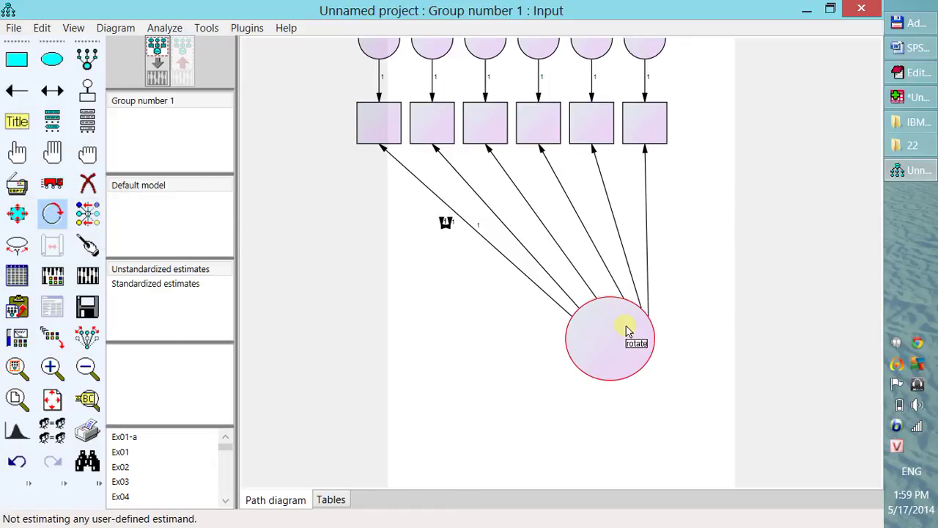
{"action": "left_click", "coordinate": [626, 331]}
{"action": "left_click", "coordinate": [627, 331]}
{"action": "left_click", "coordinate": [627, 331]}
{"action": "left_click", "coordinate": [626, 332]}
{"action": "left_click", "coordinate": [627, 331]}
{"action": "left_click", "coordinate": [626, 331]}
{"action": "left_click", "coordinate": [626, 331]}
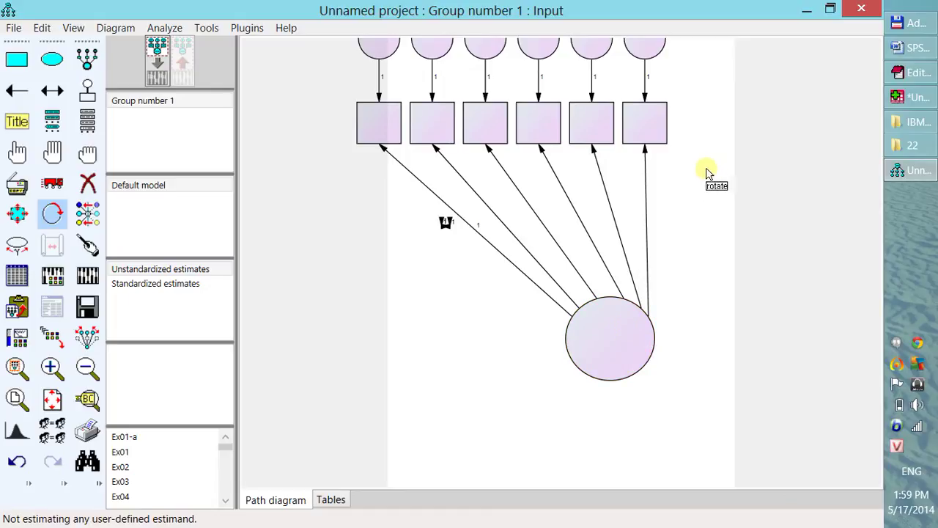
Switch to the open Word document
{"action": "left_click", "coordinate": [914, 50]}
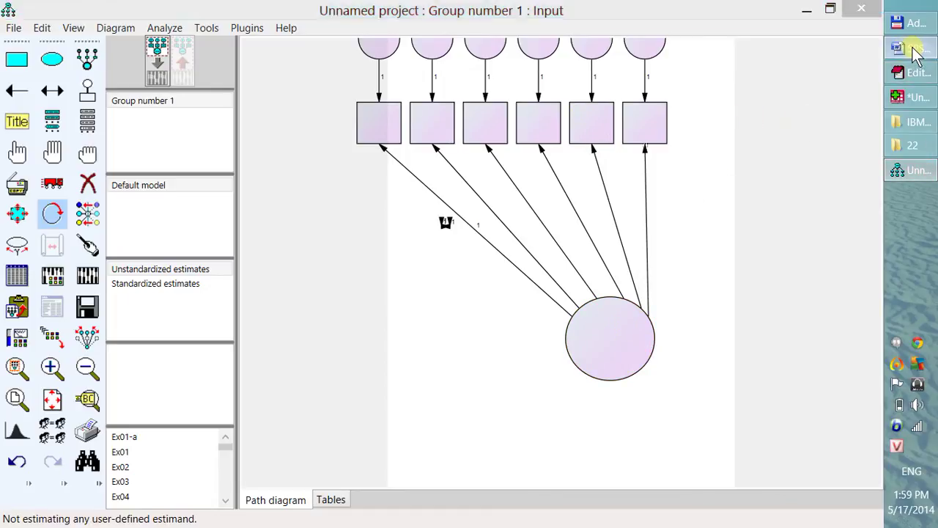